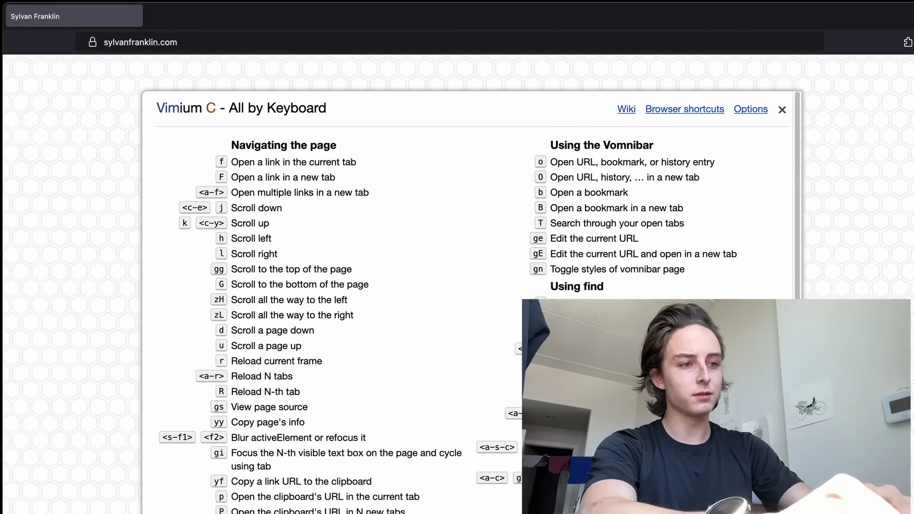
Step: Scroll through the Vimium C shortcut reference, then close it with Esc
scroll(358, 372, down, 5)
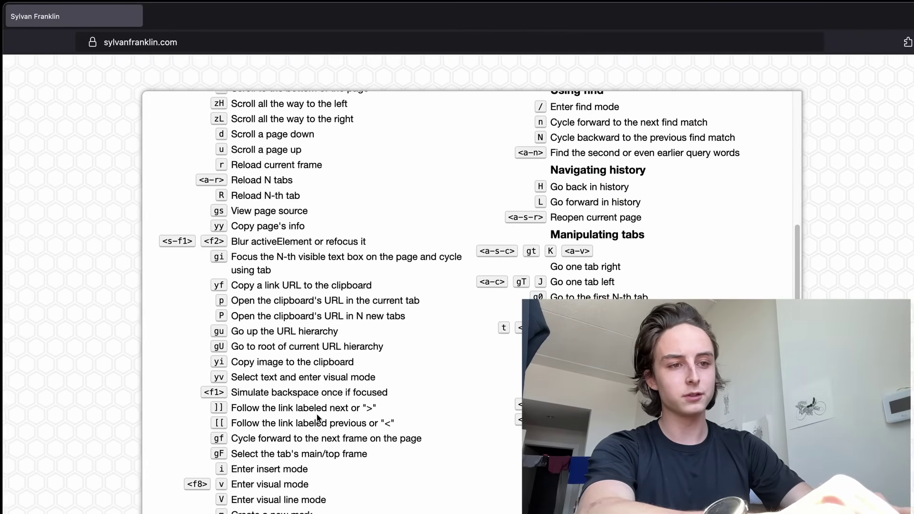
scroll(317, 418, up, 5)
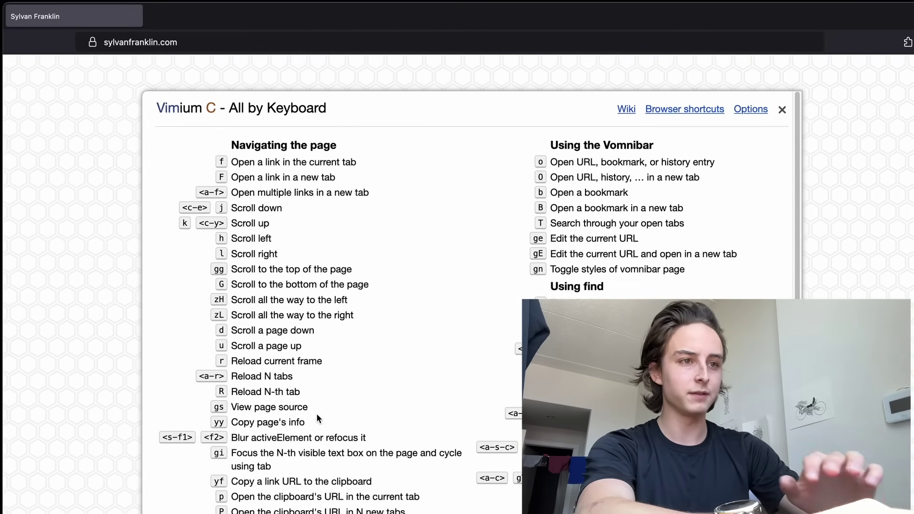
key(Escape)
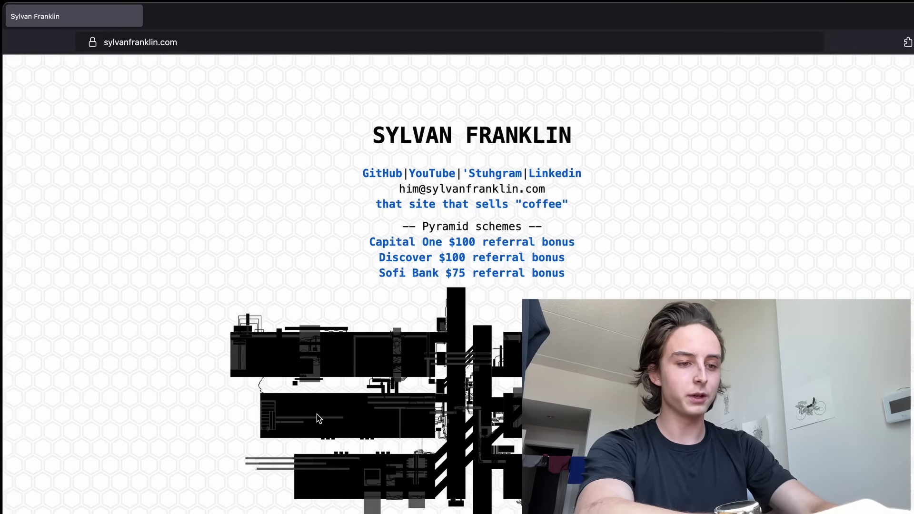
click(318, 415)
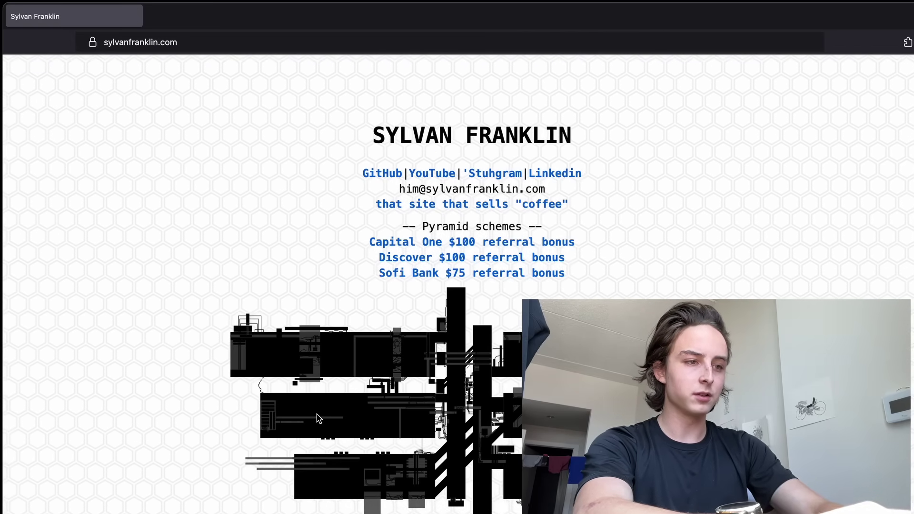
Step: Open the homepage's YouTube link in a new tab via link hints, then close that tab
key(f)
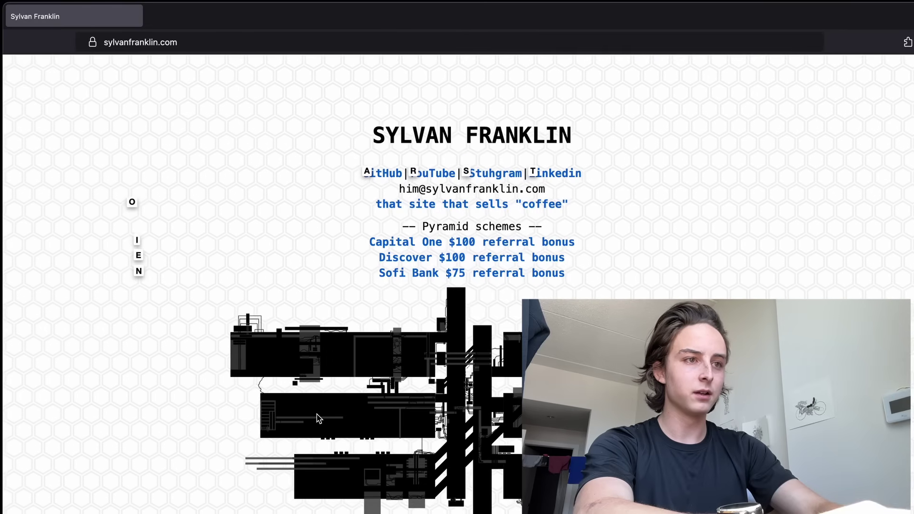
key(r)
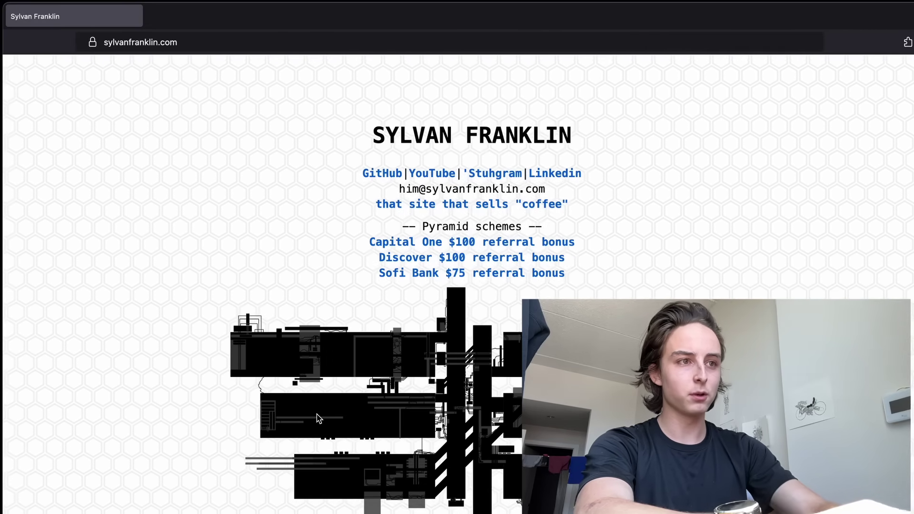
key(ctrl+t)
text(https://www.youtube.com/@sylvanfranklin)
key(ctrl+w)
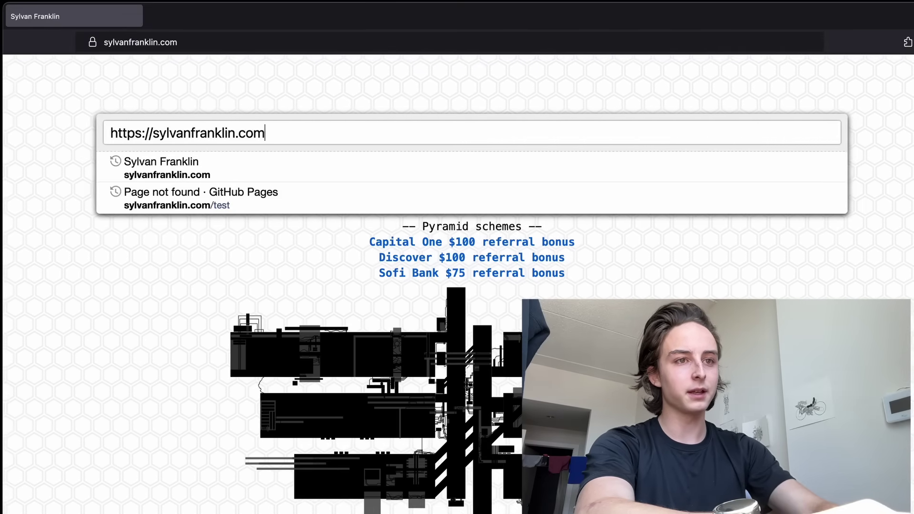
Step: Follow the Linkedin link into a new tab, focus the search box via hints, then leave it
key(t)
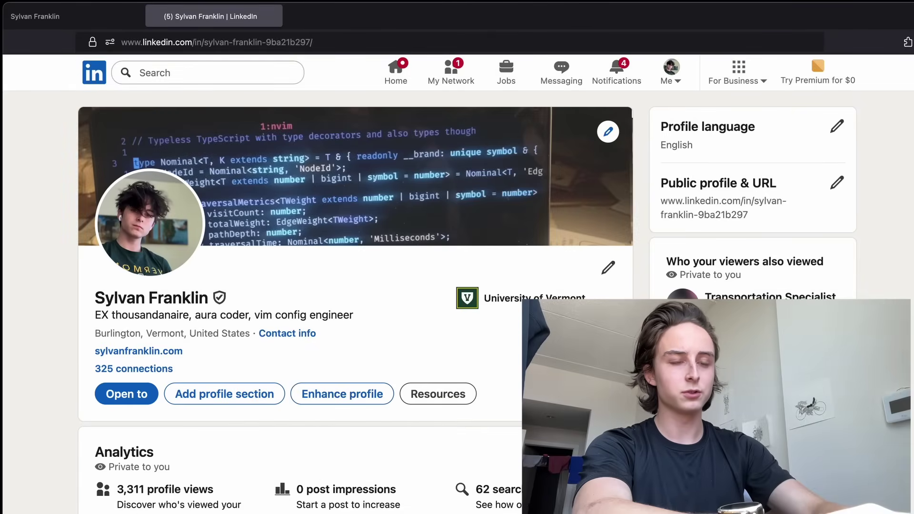
key(f)
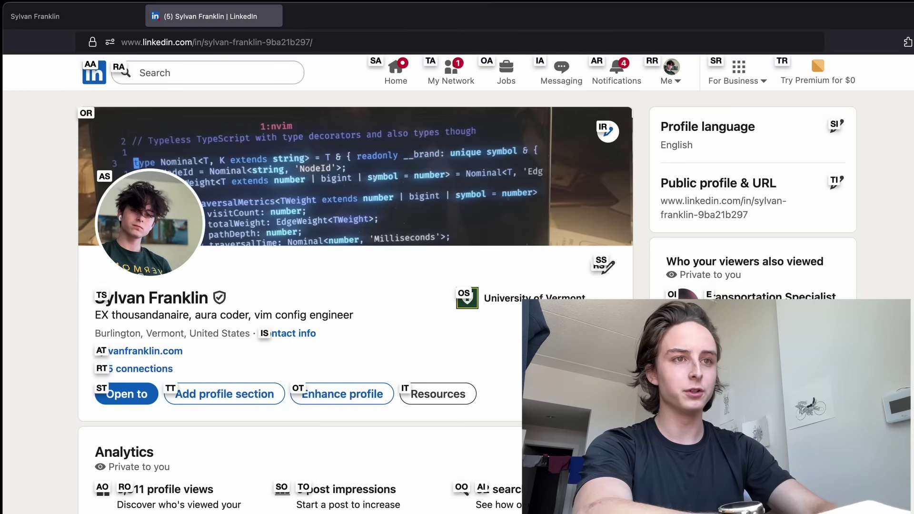
key(s)
key(a)
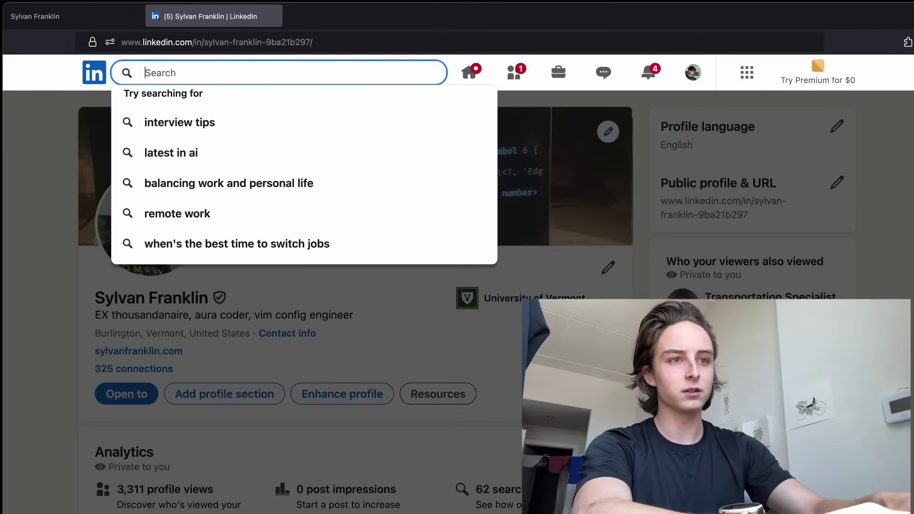
key(Escape)
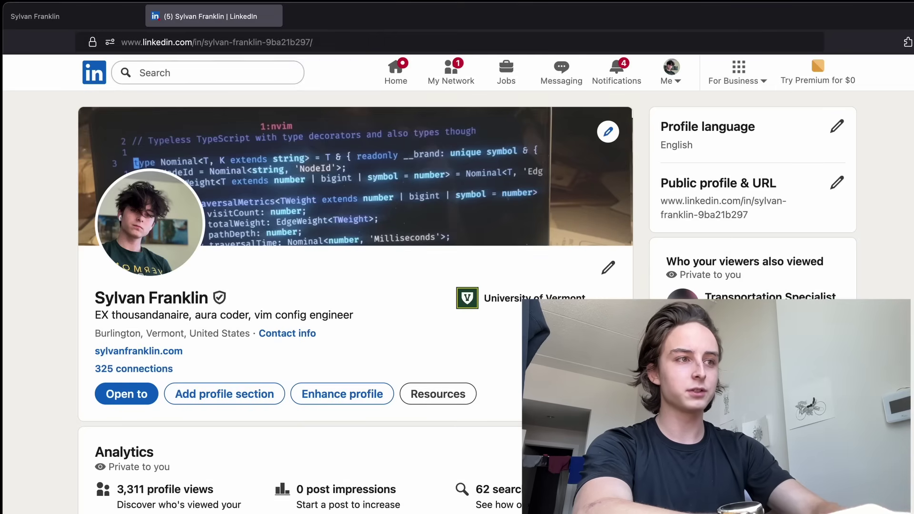
Step: Refocus the LinkedIn search box with gi and dismiss its suggestions
key(g)
key(i)
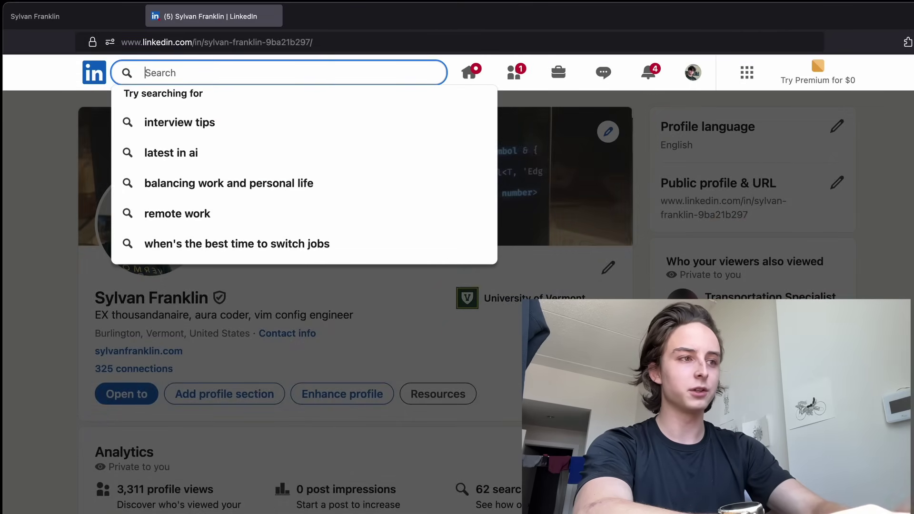
key(Escape)
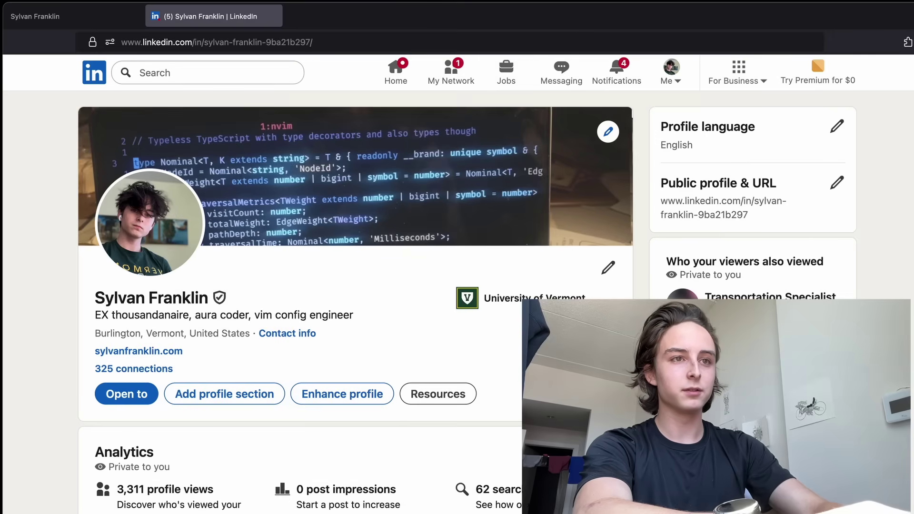
Step: Close the LinkedIn tab, load the /test address, then go back to the homepage
key(super+w)
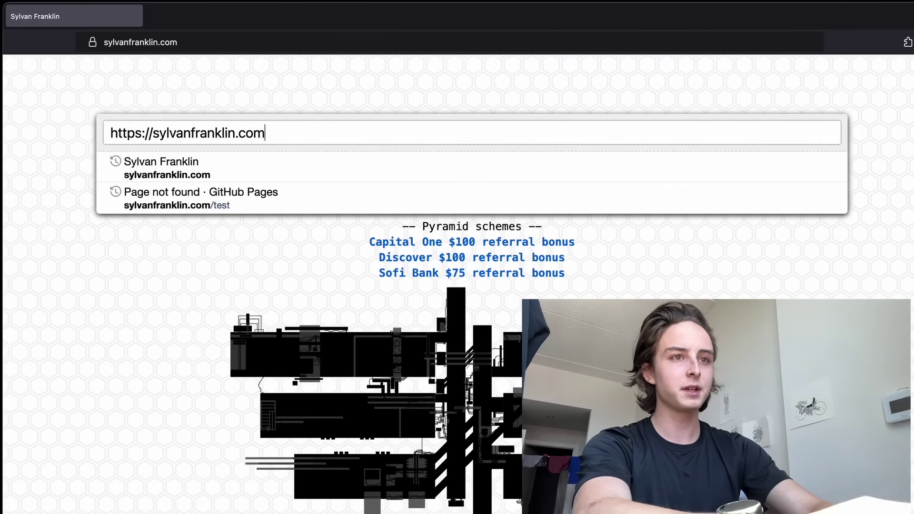
key(Return)
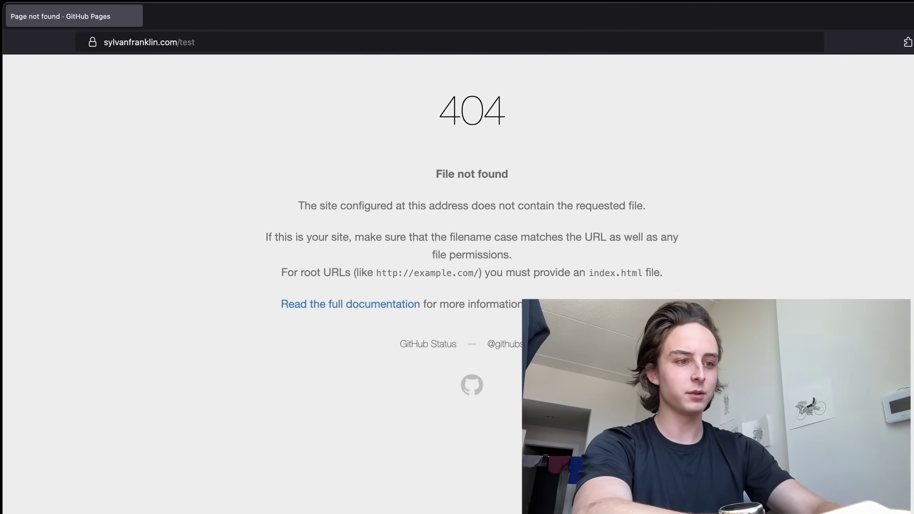
key(super+bracketleft)
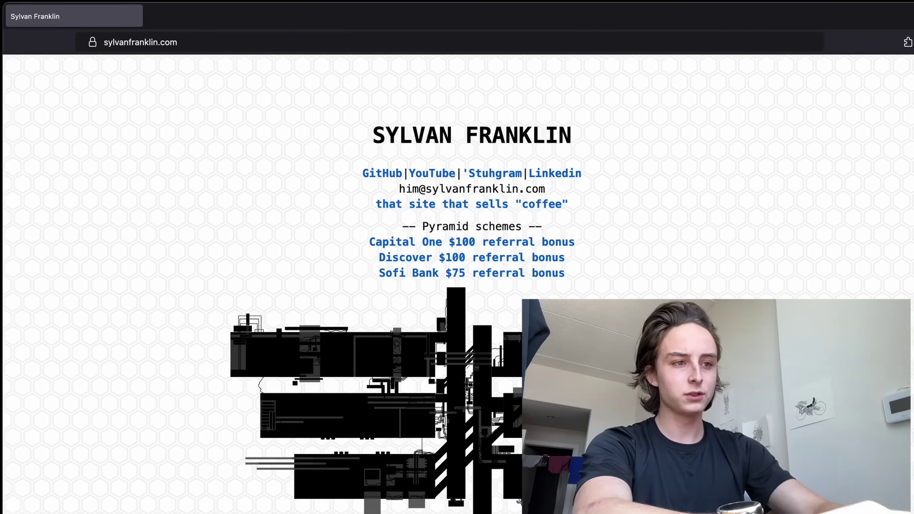
Step: Open github.com/notifications in a new tab by typing 'git' and accepting the autocomplete
key(ctrl+t)
text(git)
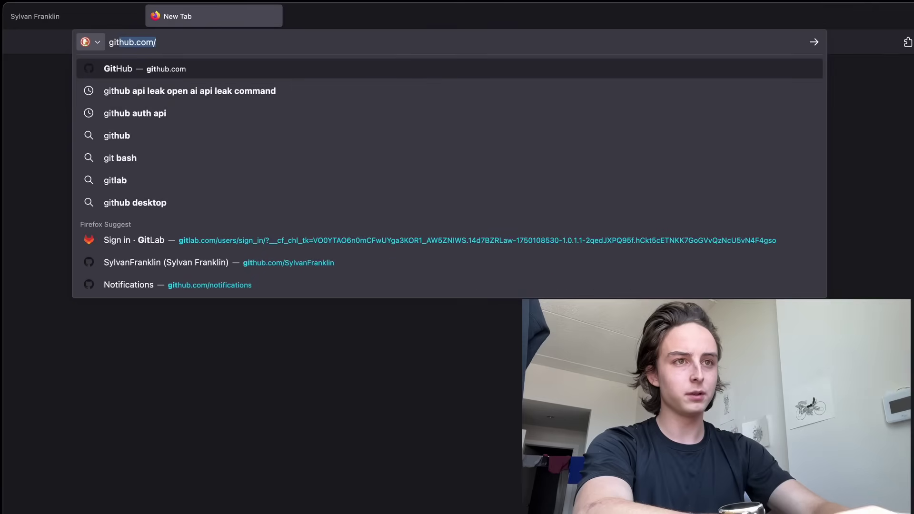
key(Right)
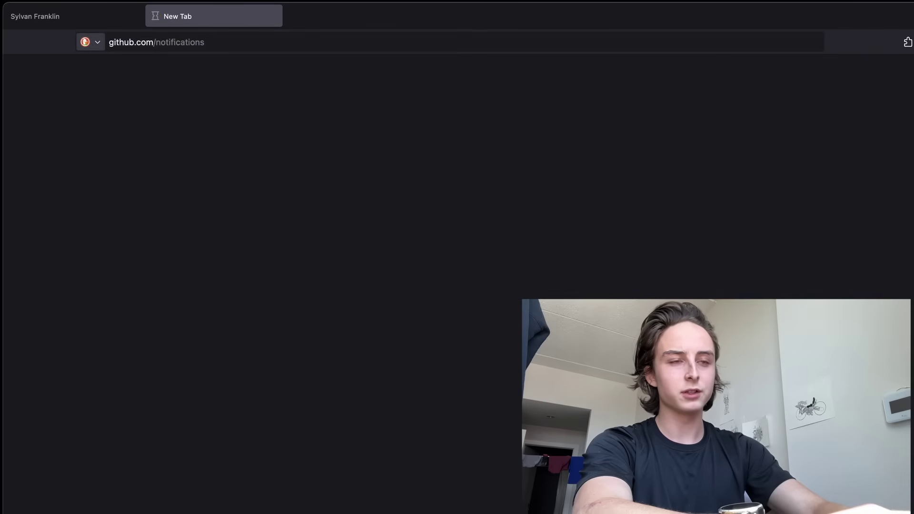
Step: Open the first notification via hints, jump to the GitHub root with gU, and close the tab
key(f)
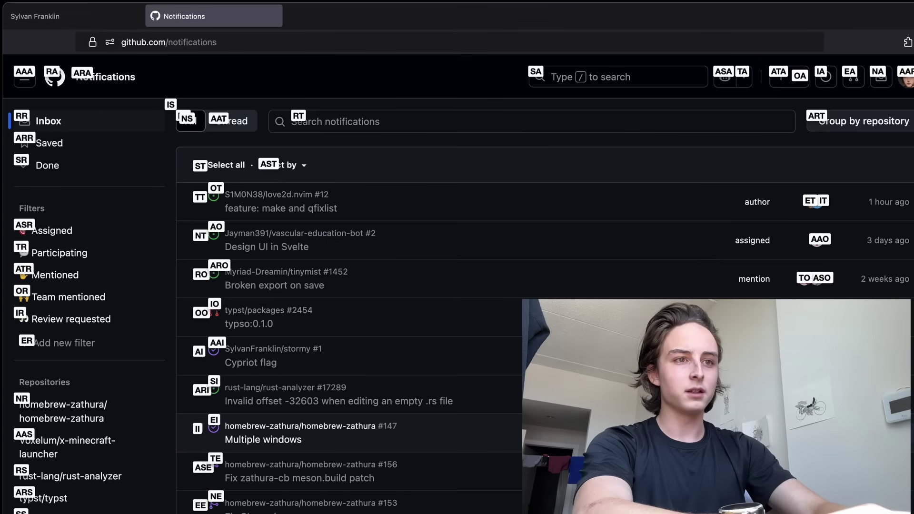
key(o)
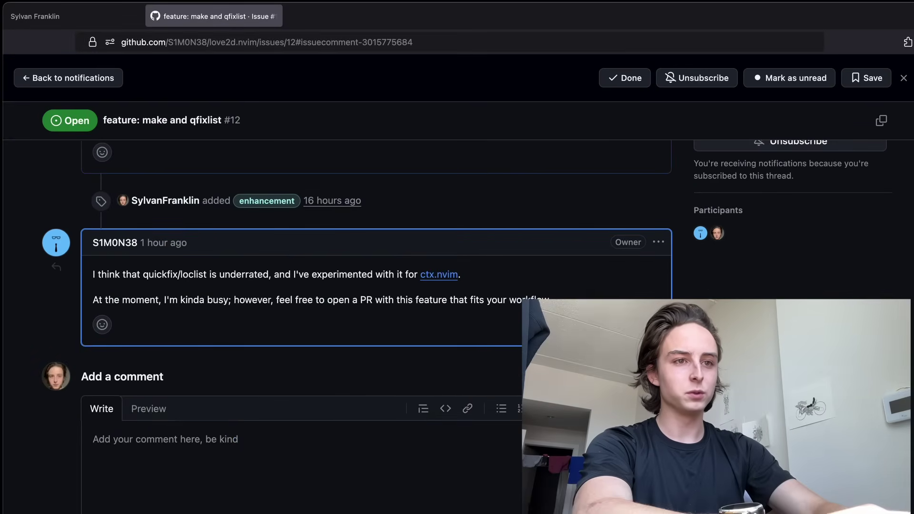
key(g)
key(shift+u)
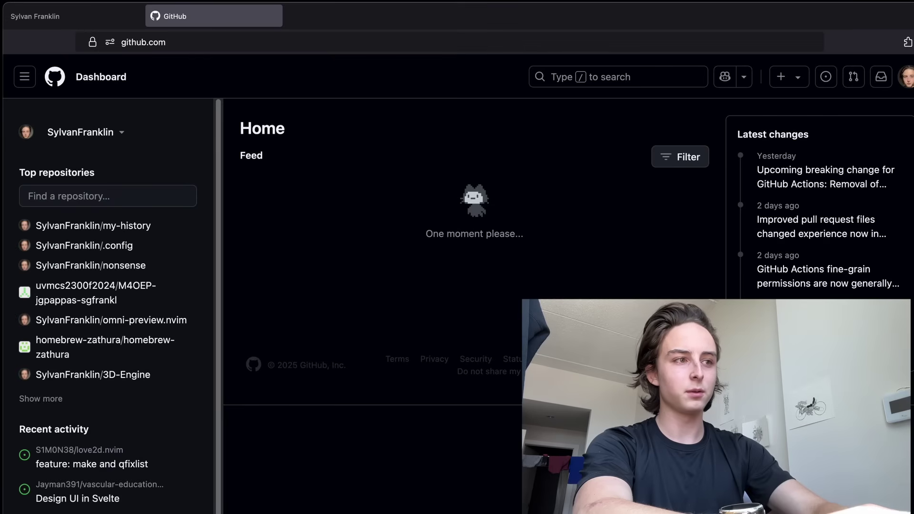
key(x)
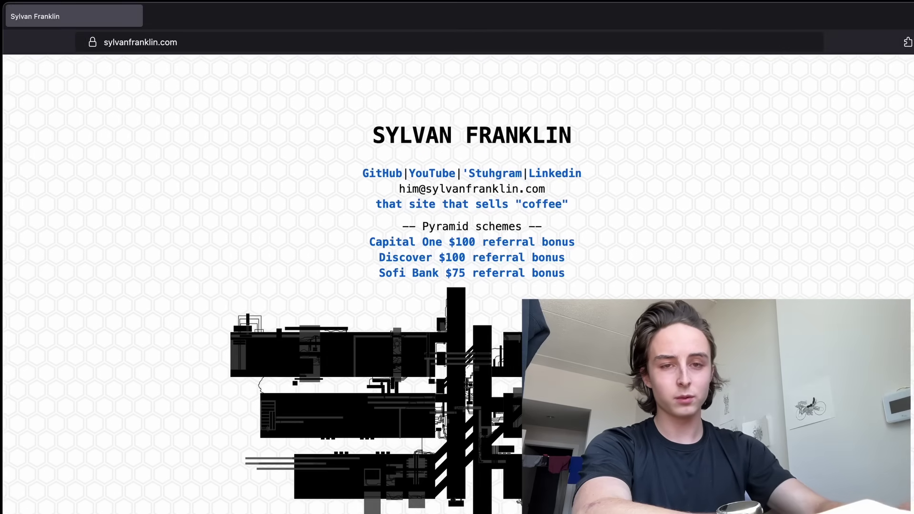
key(shift+slash)
key(Escape)
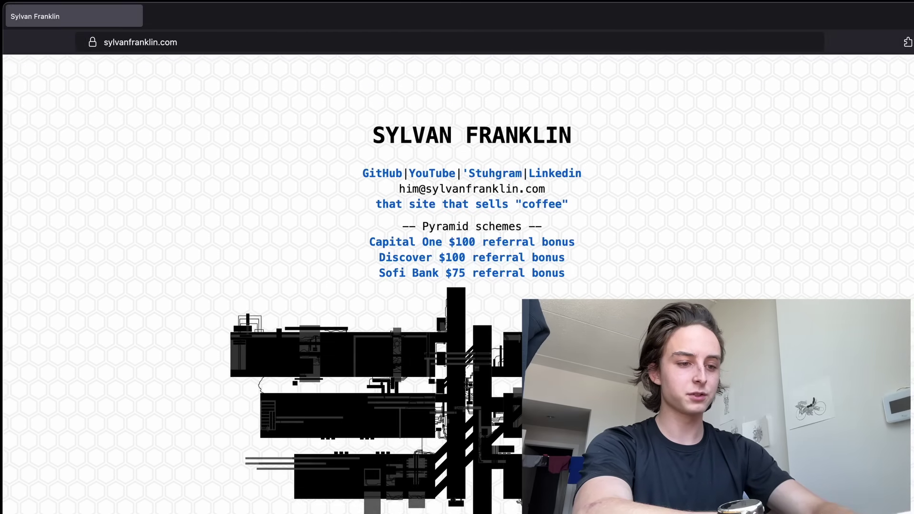
key(g)
key(s)
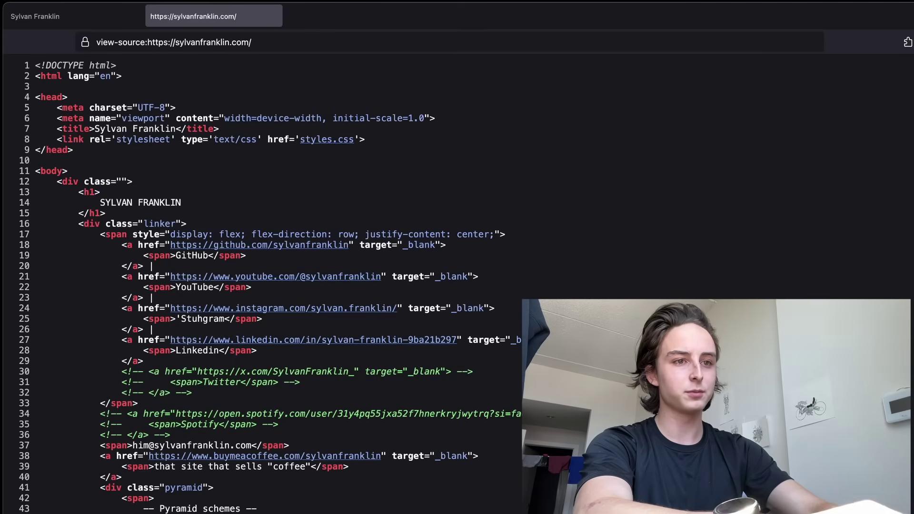
key(x)
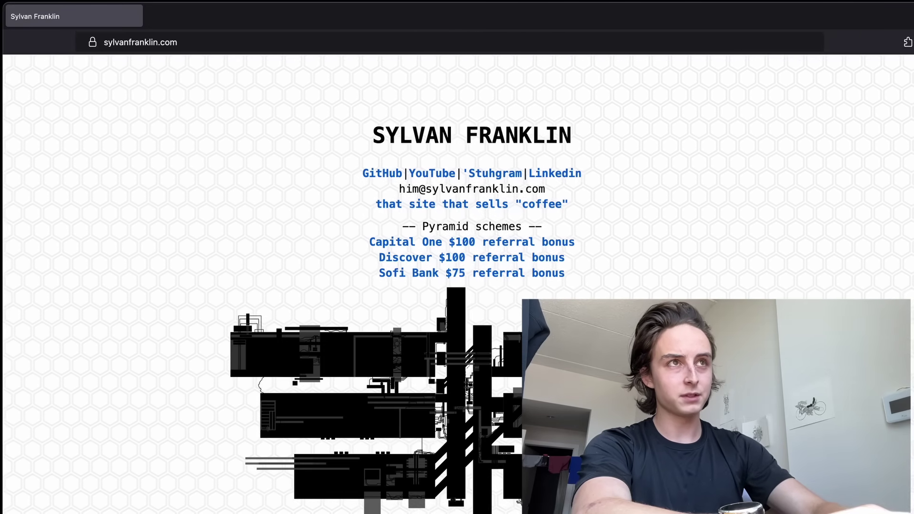
Step: Open and dismiss the history omnibar, then open the open-tabs search
key(o)
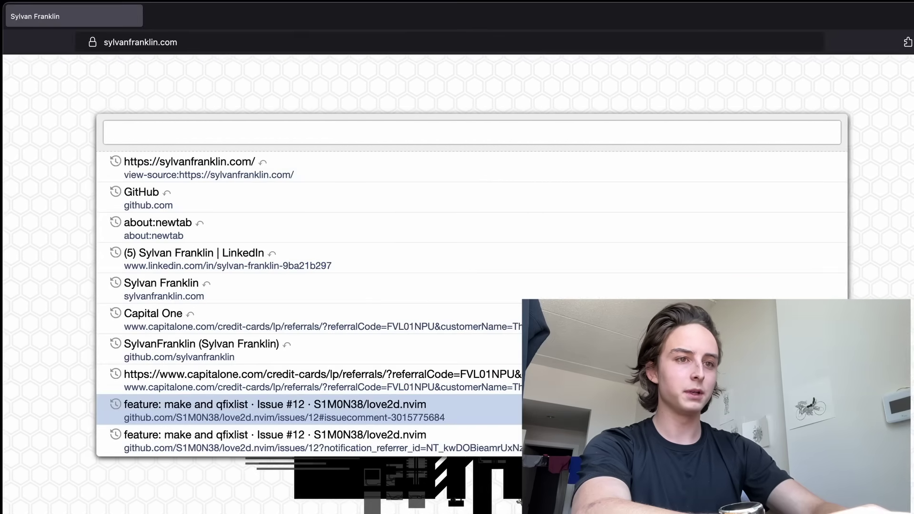
key(Escape)
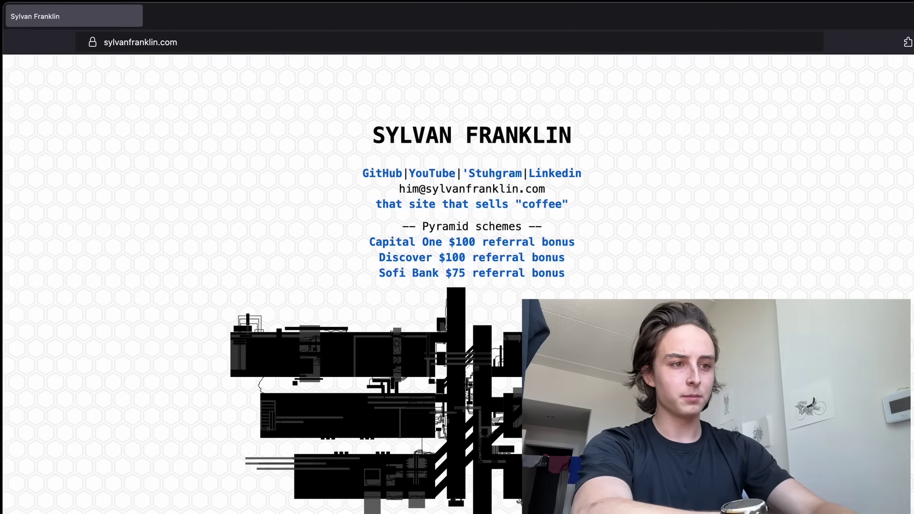
key(o)
Step: Open and close a new blank tab three times, returning to the personal site
key(super+t)
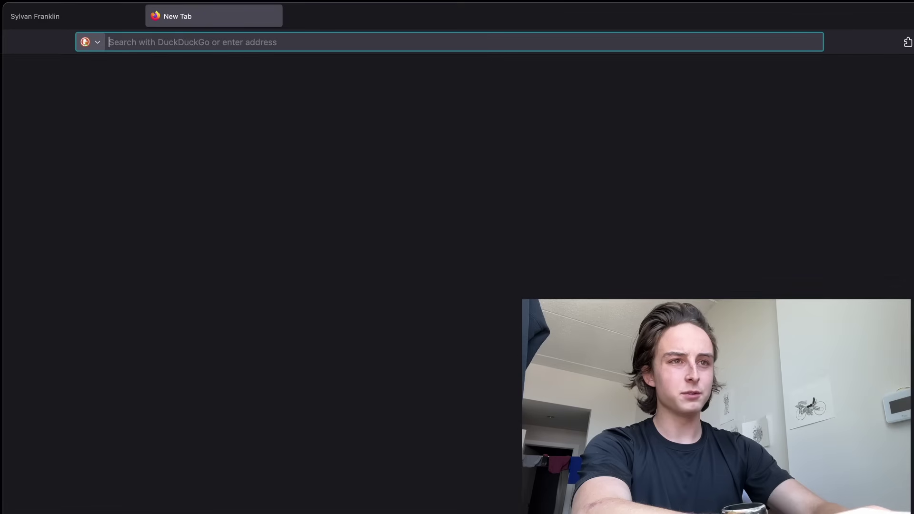
key(super+w)
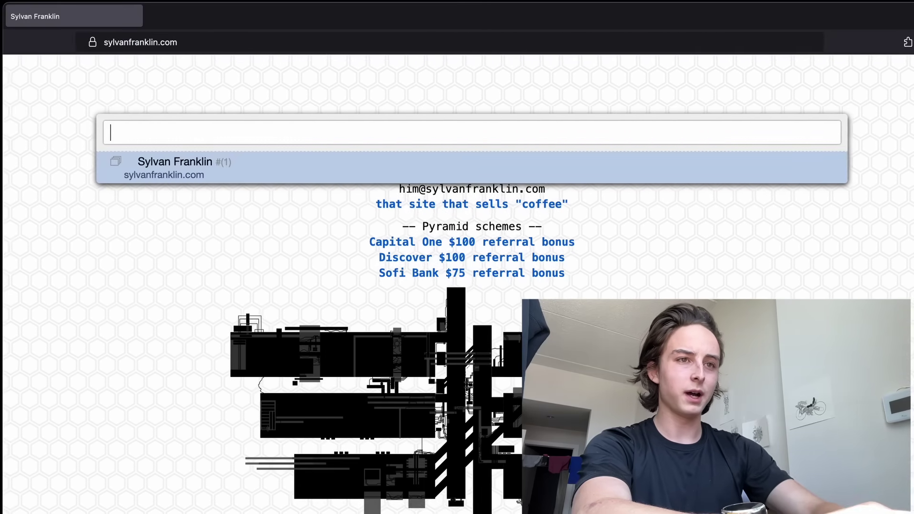
key(super+t)
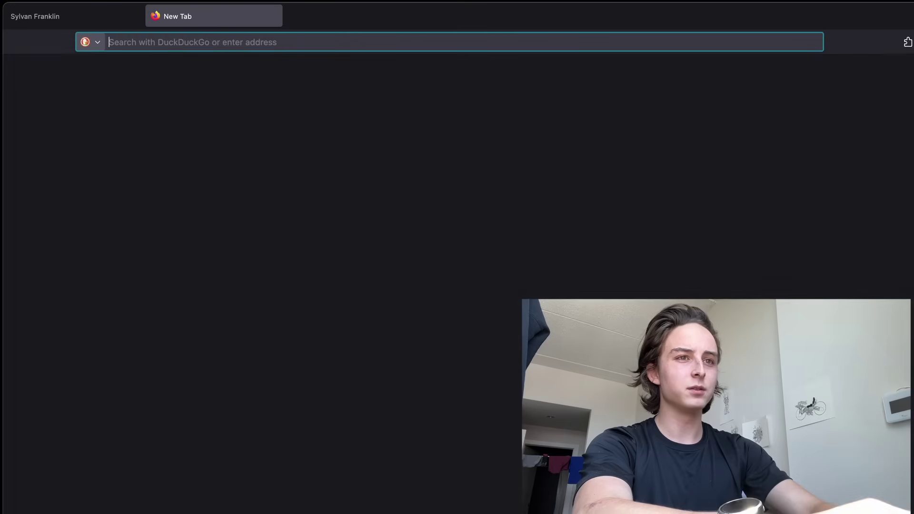
key(super+w)
key(super+t)
key(super+w)
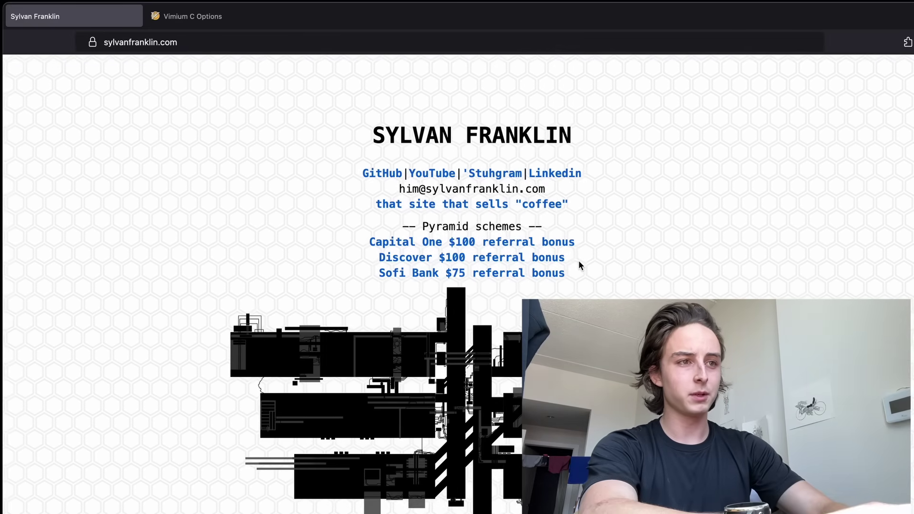
Step: Show and cancel link hints, then switch to the Vimium C Options tab
key(f)
key(Escape)
key(shift+k)
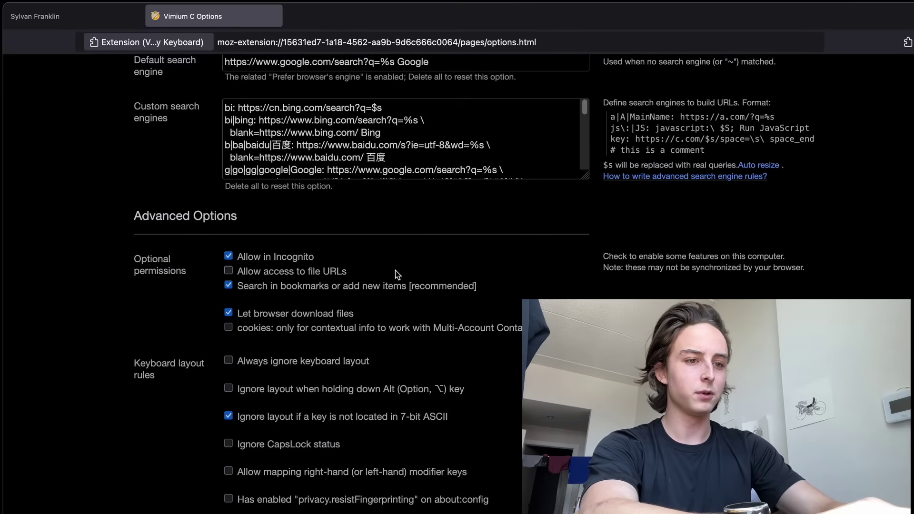
Step: Scroll to the Custom CSS for Vimium C UI setting and focus it
scroll(395, 275, down, 15)
double_click(180, 323)
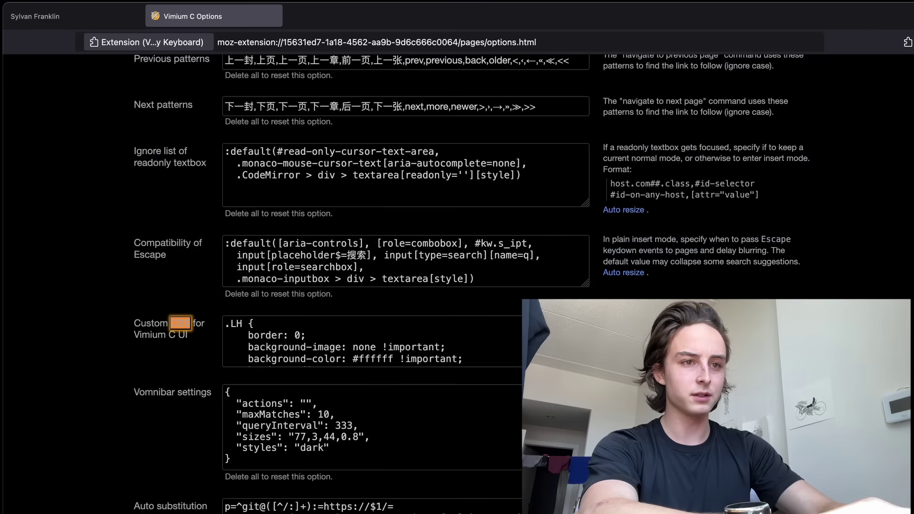
click(304, 348)
scroll(331, 371, down, 2)
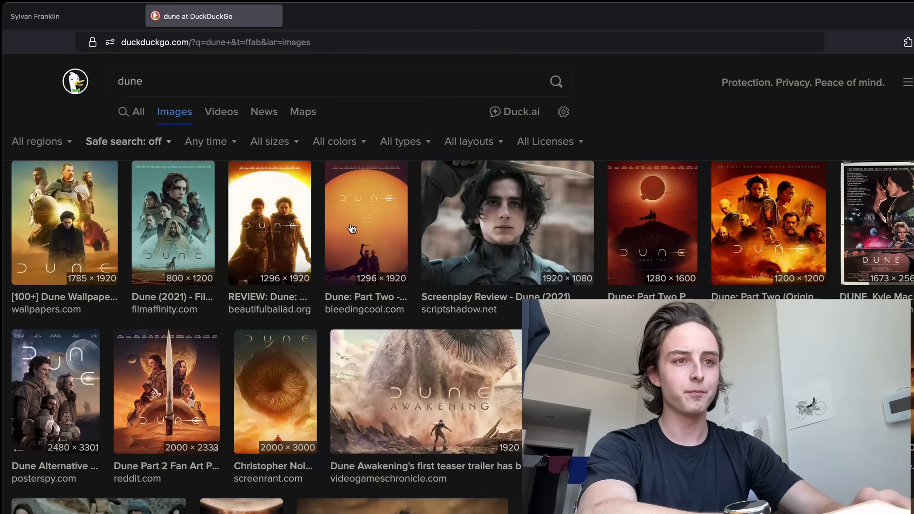
Step: Open and dismiss the Dune (2021) image's menu, show hints, then close the dune results tab
right_click(167, 202)
click(324, 125)
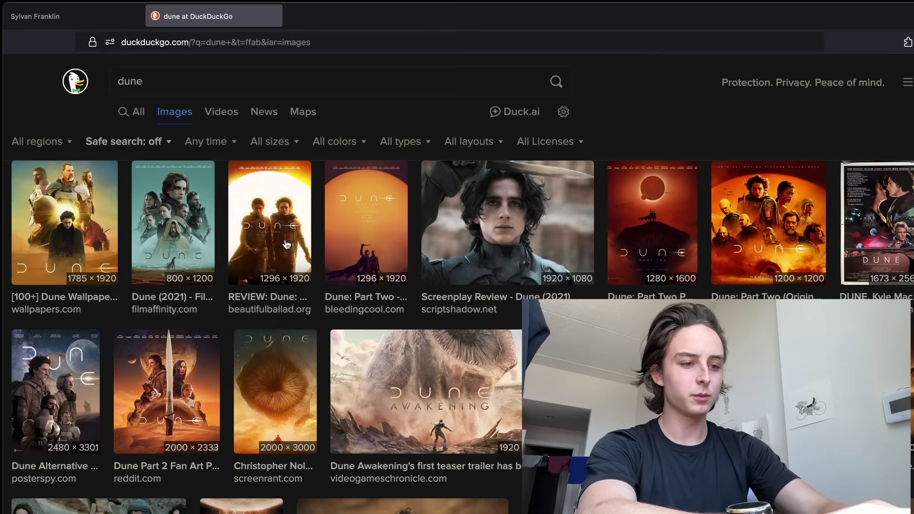
key(f)
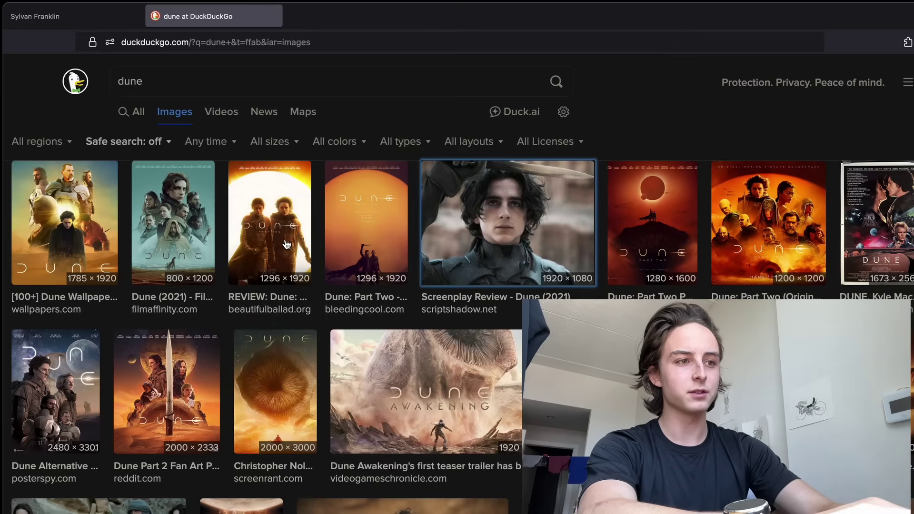
key(super+space)
key(Escape)
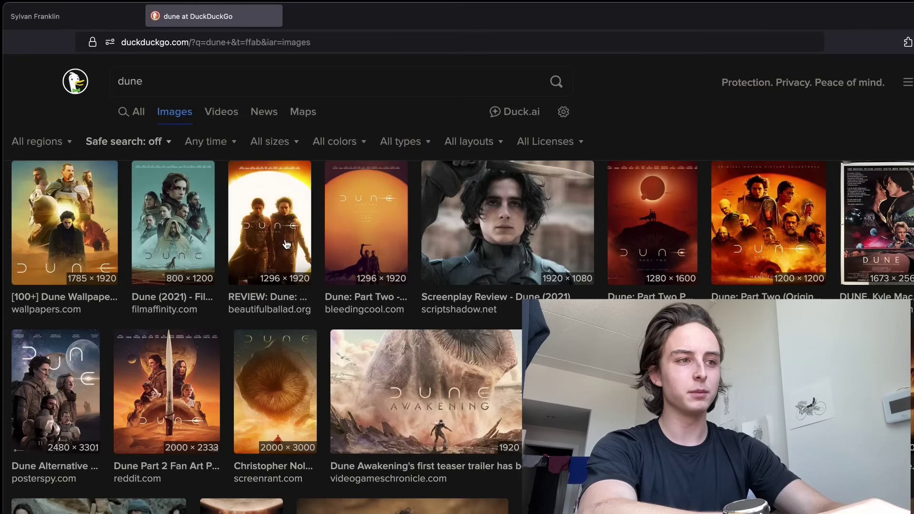
key(super+w)
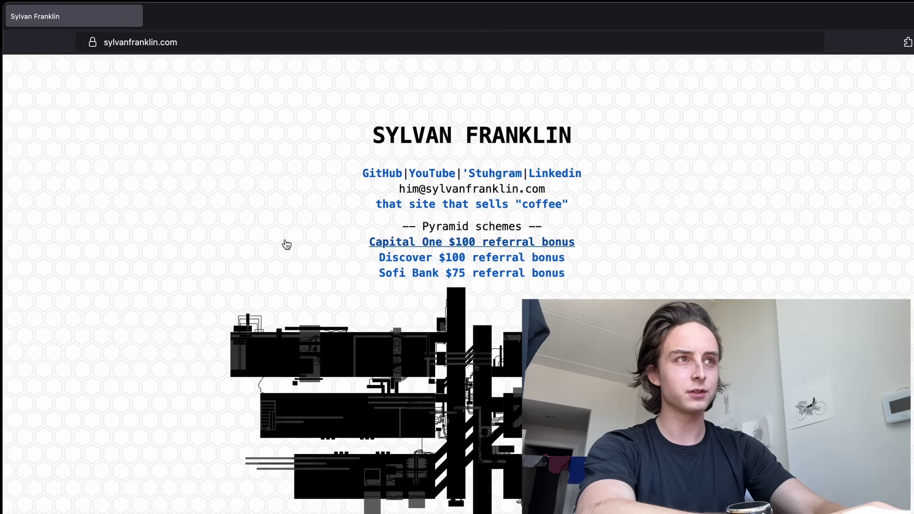
Step: Search DuckDuckGo for the site owner's name in a new tab, open the top result, then go back
key(super+t)
text(sylvan franklin)
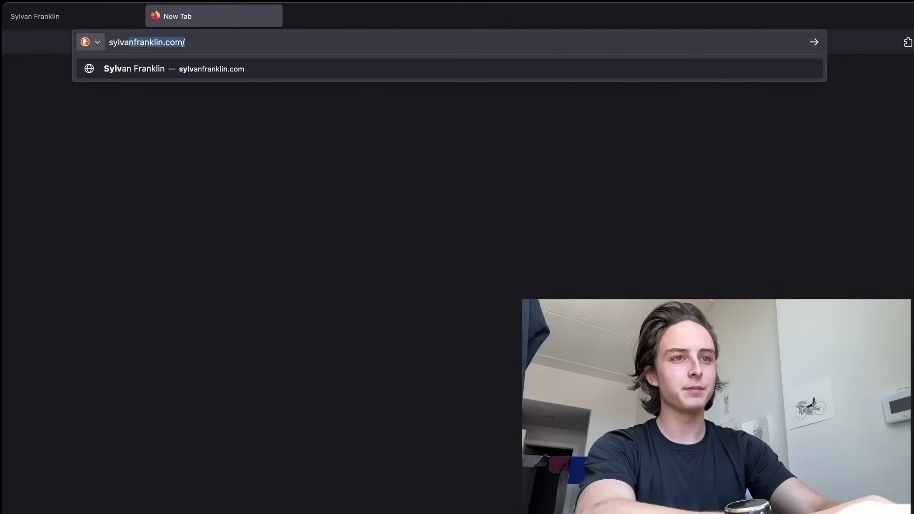
key(Return)
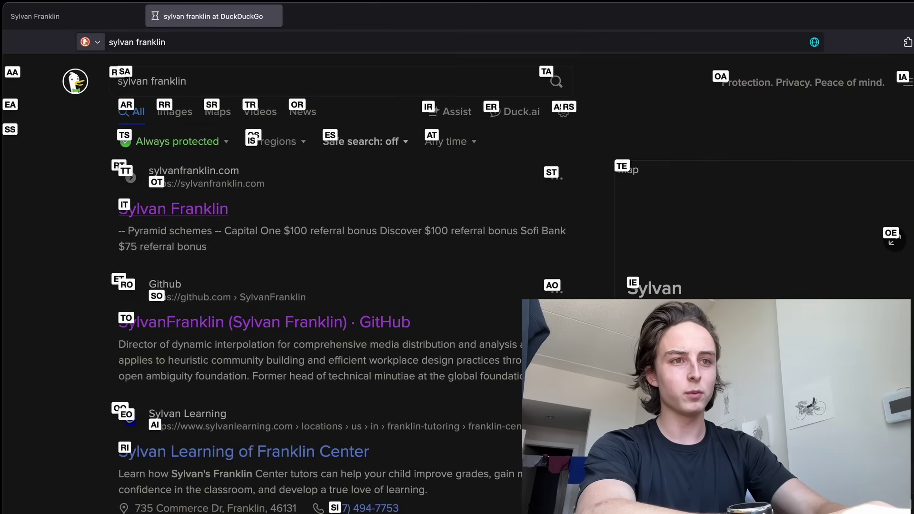
key(i)
key(t)
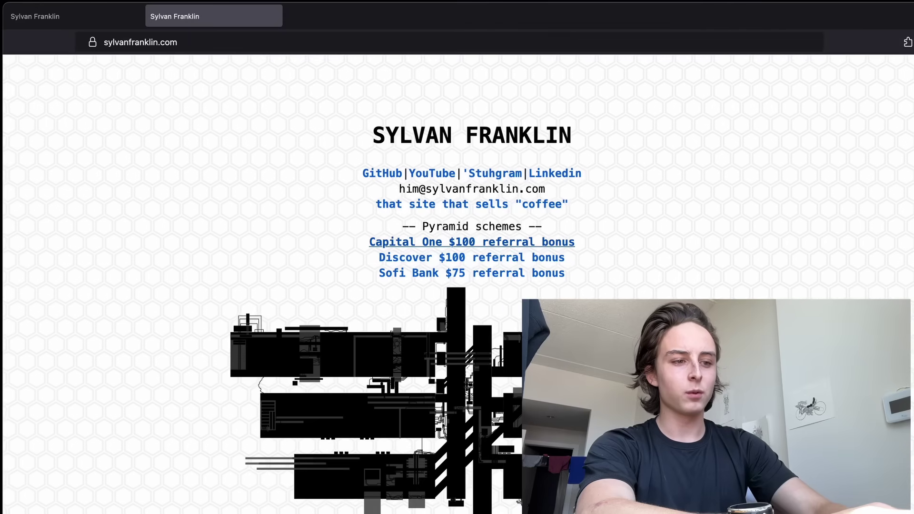
key(shift+h)
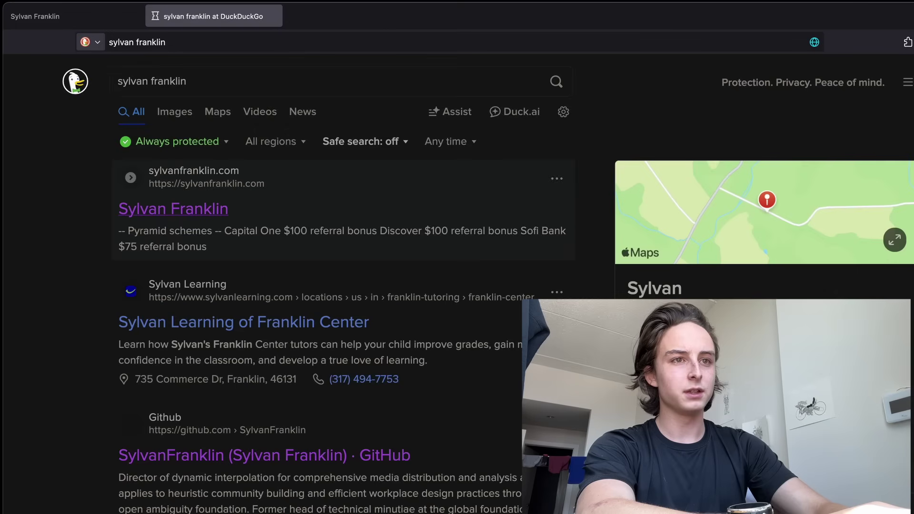